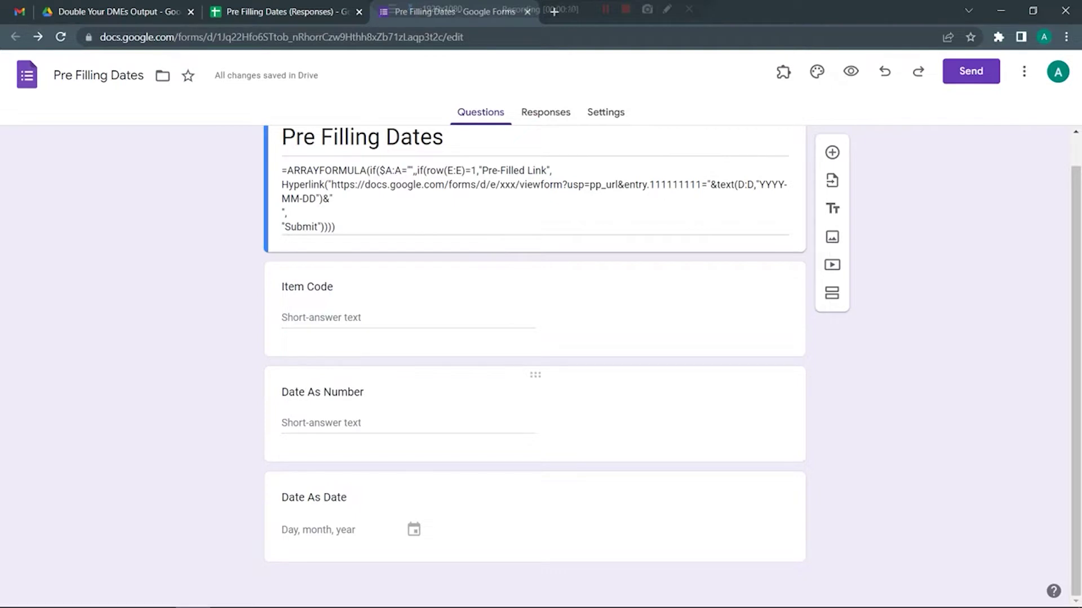
pyautogui.click(322, 423)
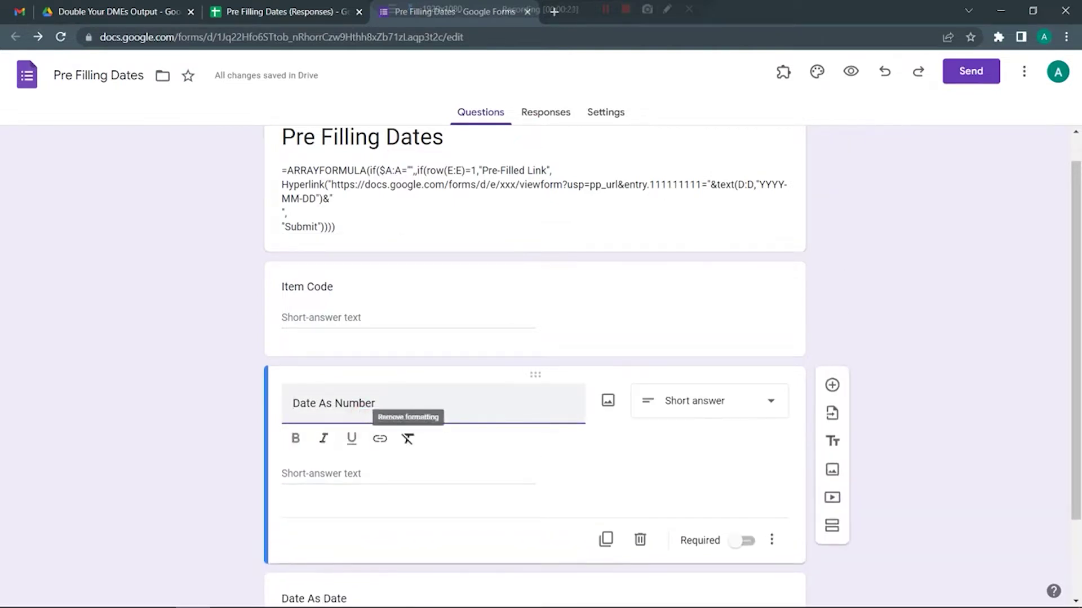
pyautogui.click(769, 401)
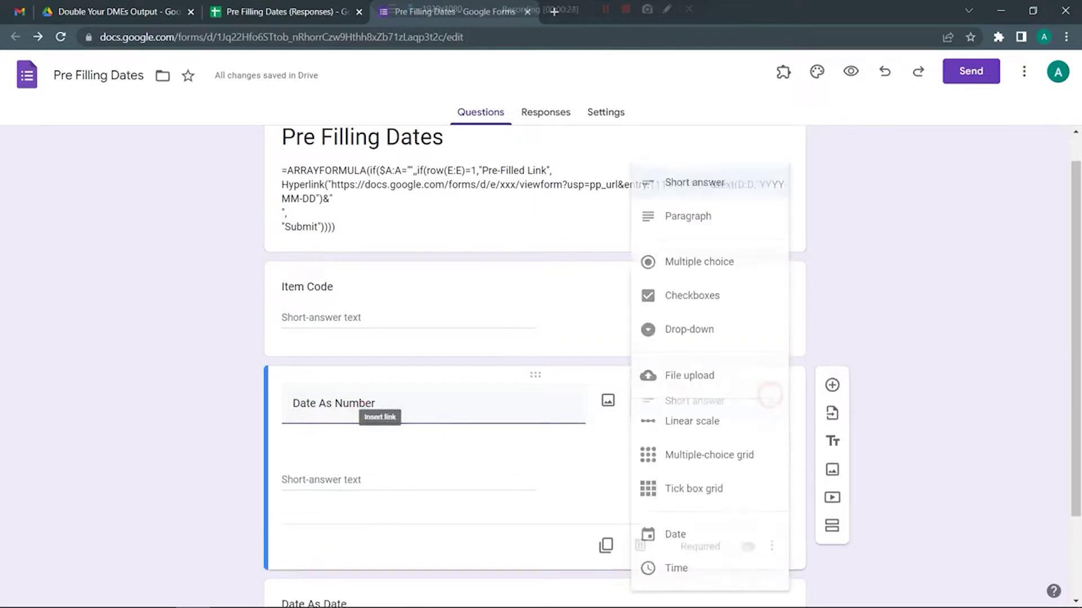
pyautogui.click(428, 447)
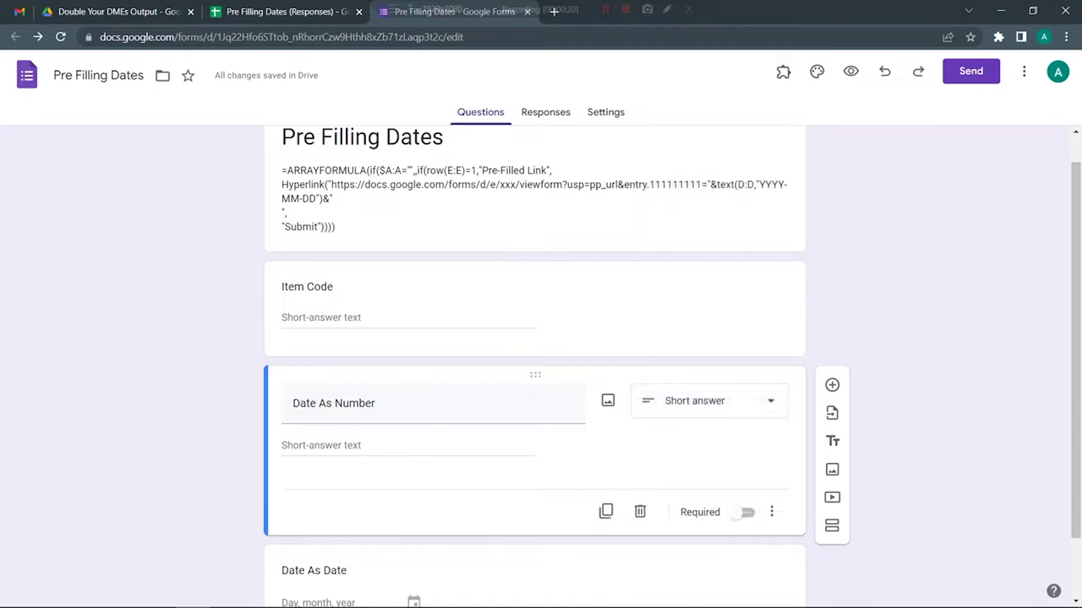
# In the linked responses spreadsheet, format the whole Date As Number column with the dd-MMM-yyyy date format
pyautogui.click(284, 7)
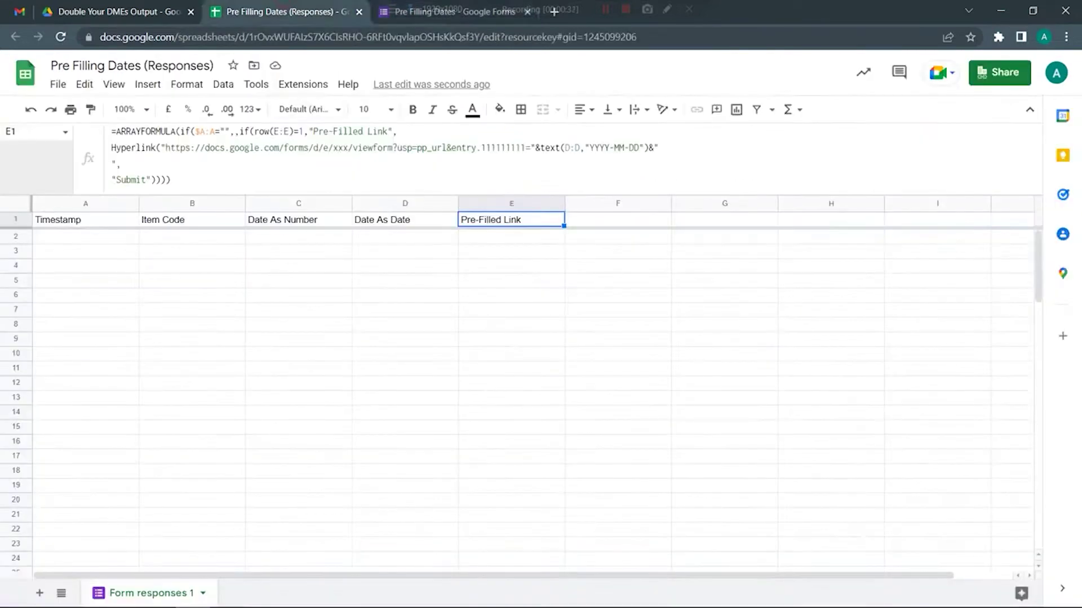
pyautogui.click(299, 203)
pyautogui.click(249, 110)
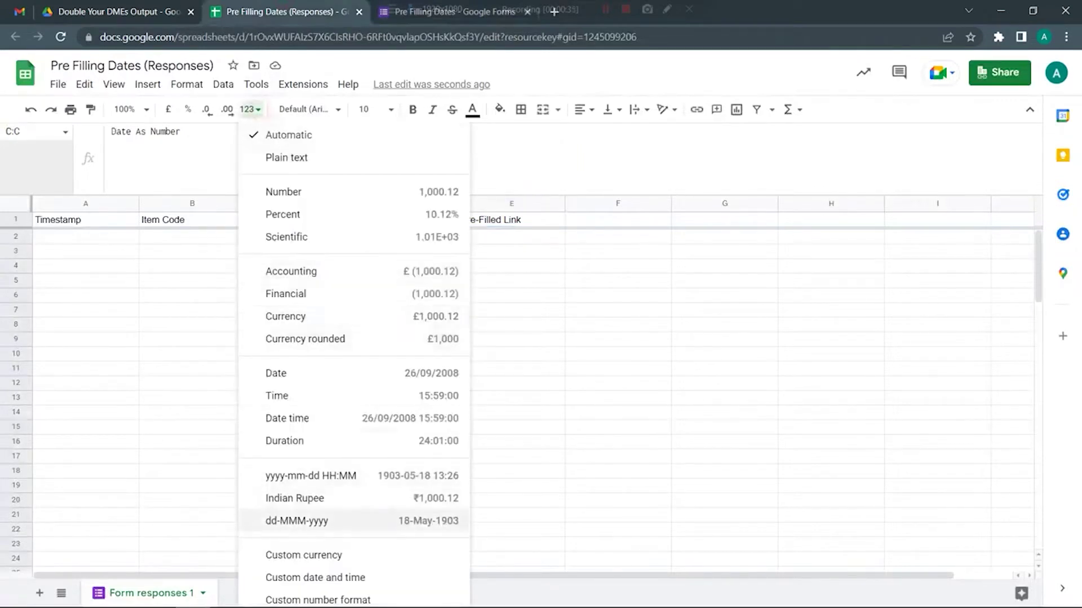
pyautogui.click(315, 520)
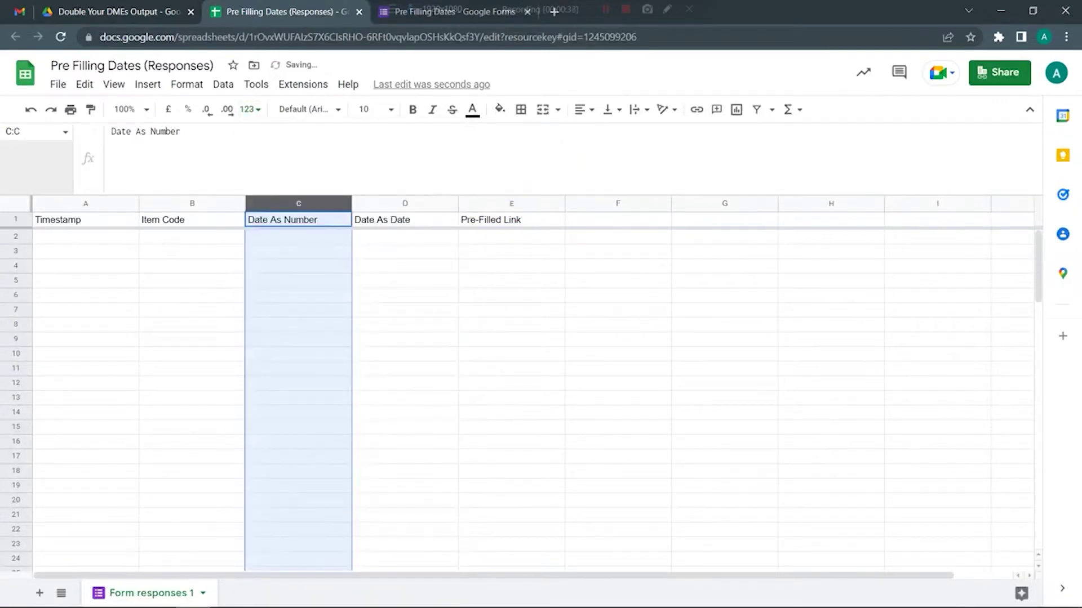
# Examine the Date As Date column and how the Pre-Filled Link formula in E1 converts its dates with the TEXT function
pyautogui.click(391, 201)
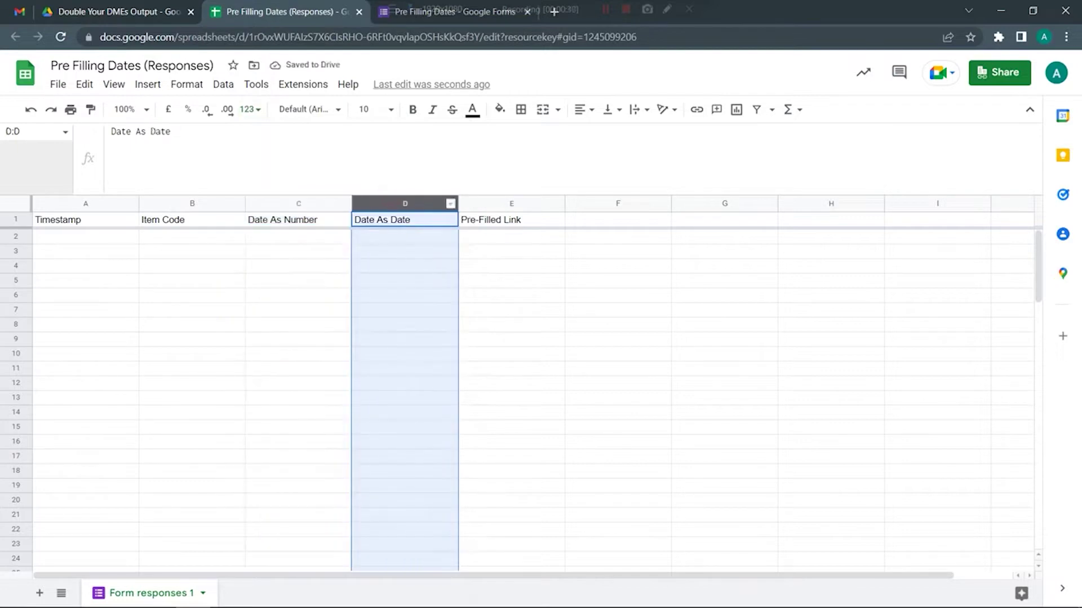
pyautogui.click(401, 237)
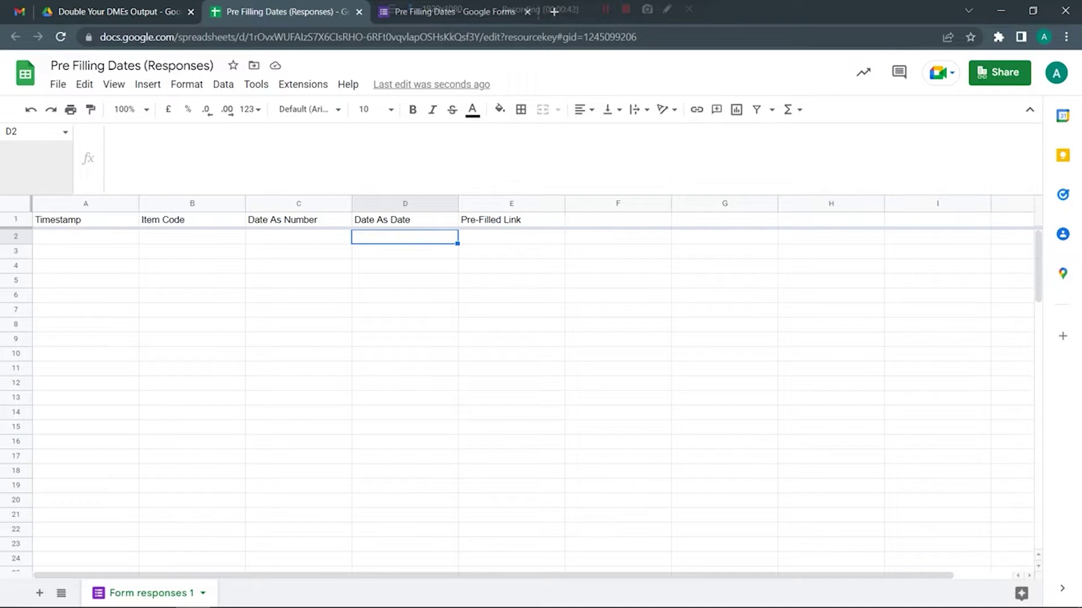
pyautogui.click(483, 219)
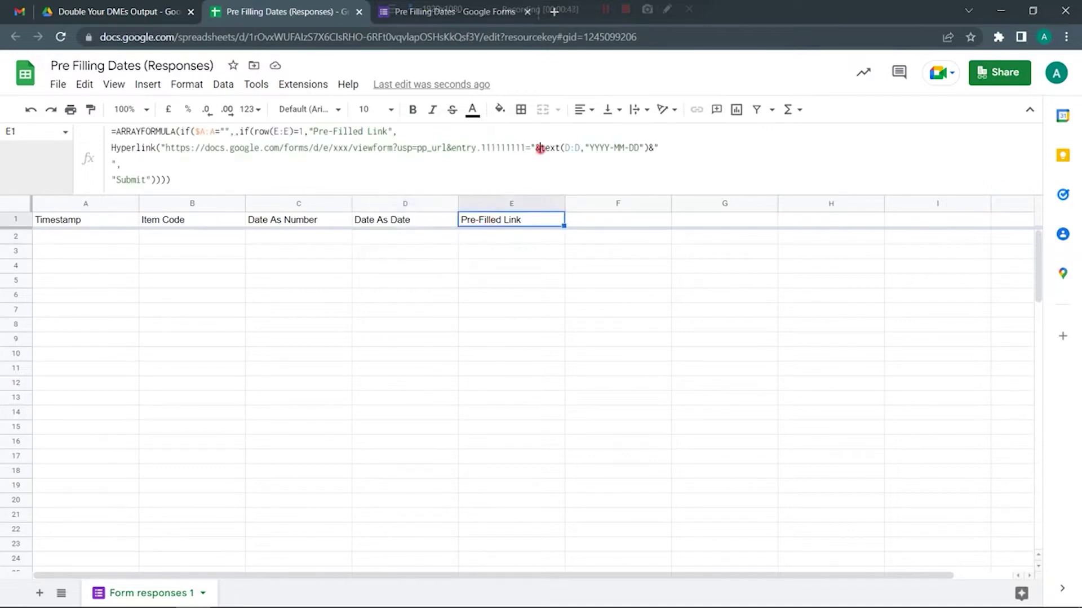
pyautogui.moveTo(541, 149); pyautogui.dragTo(648, 148)
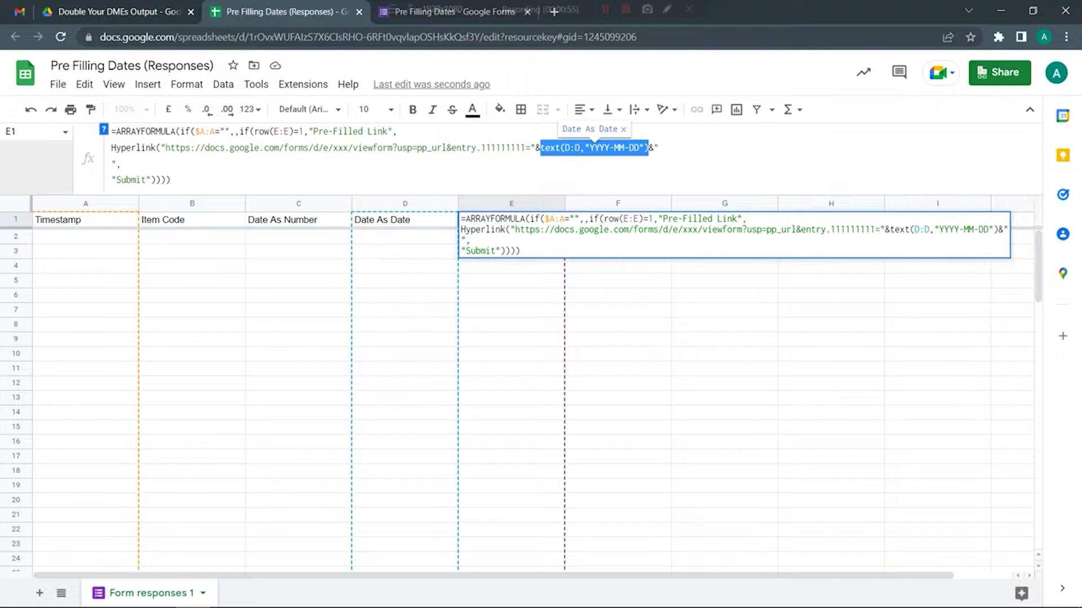
pyautogui.moveTo(589, 148); pyautogui.dragTo(639, 148)
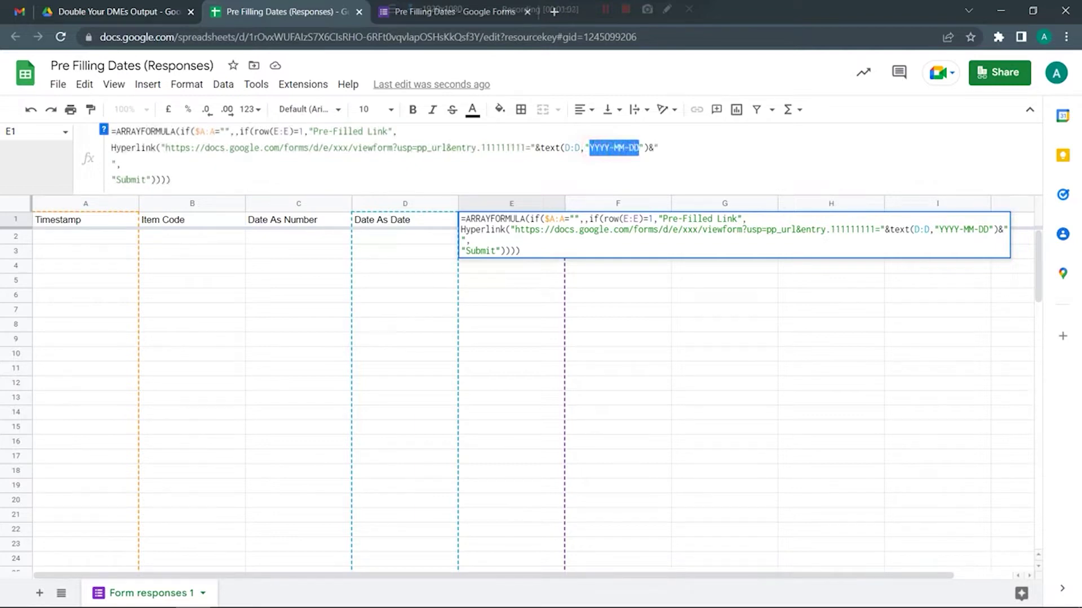
pyautogui.moveTo(540, 148); pyautogui.dragTo(559, 149)
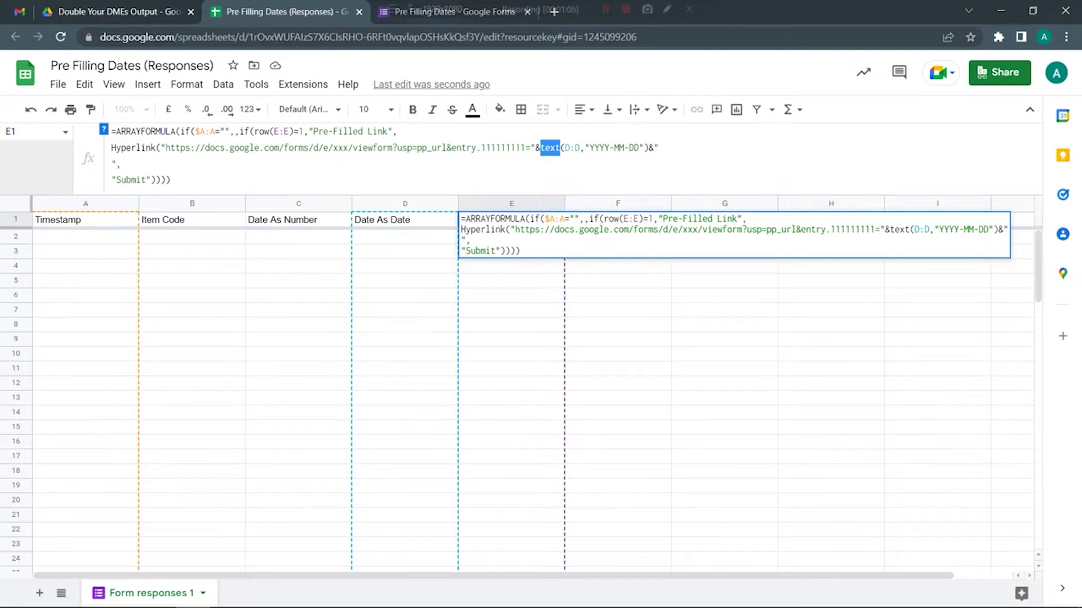
# Start a pre-filled link for the form with Item Code AA, Date As Number BB and Date As Date 14-07-2022
pyautogui.click(433, 20)
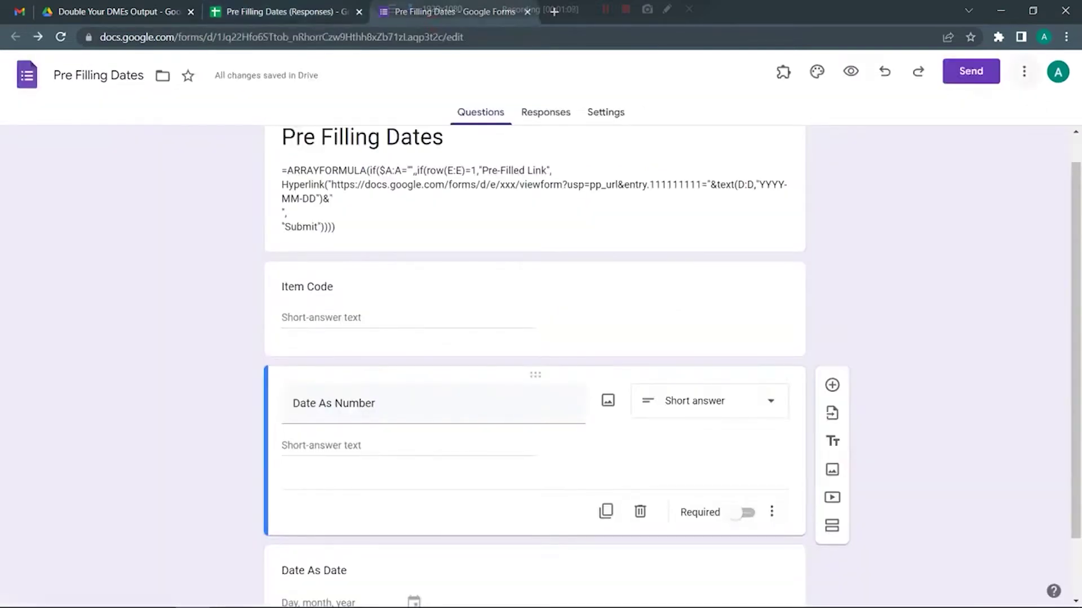
pyautogui.click(1024, 72)
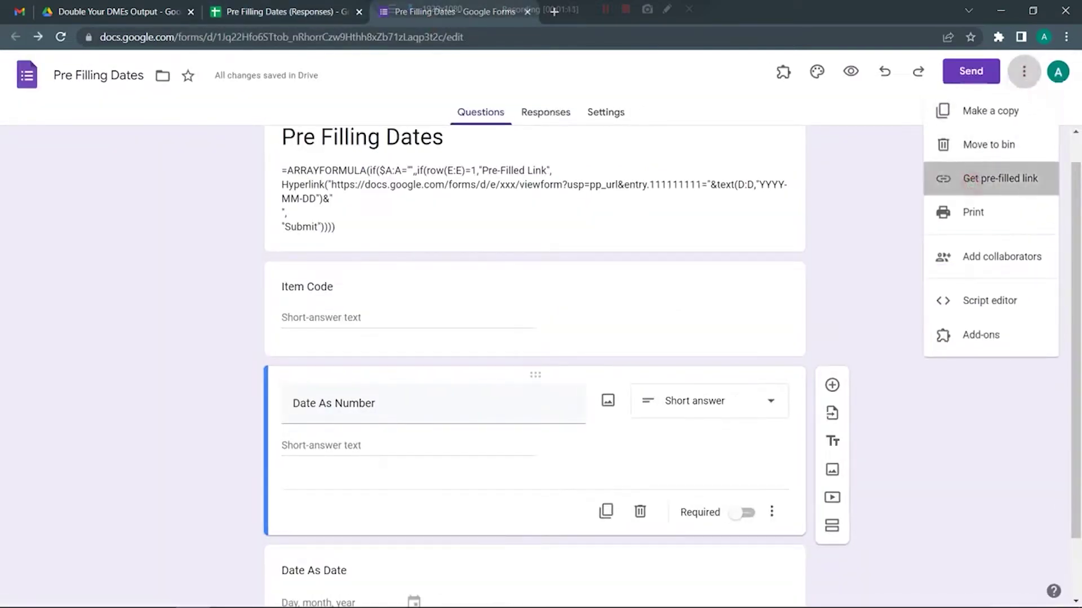
pyautogui.click(992, 179)
pyautogui.click(386, 278)
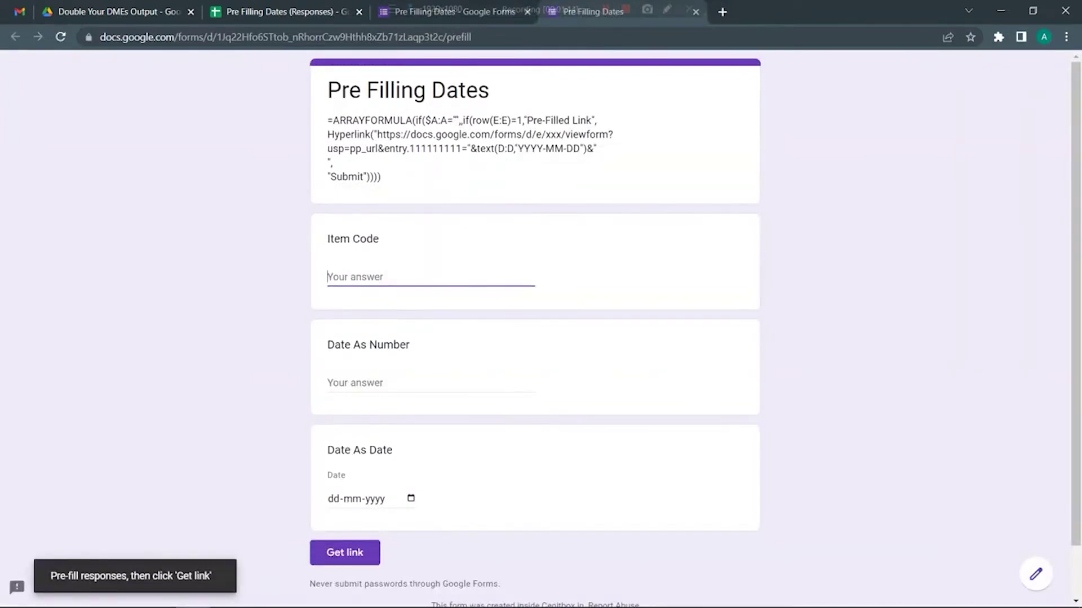
pyautogui.write('AA')
pyautogui.click(340, 380)
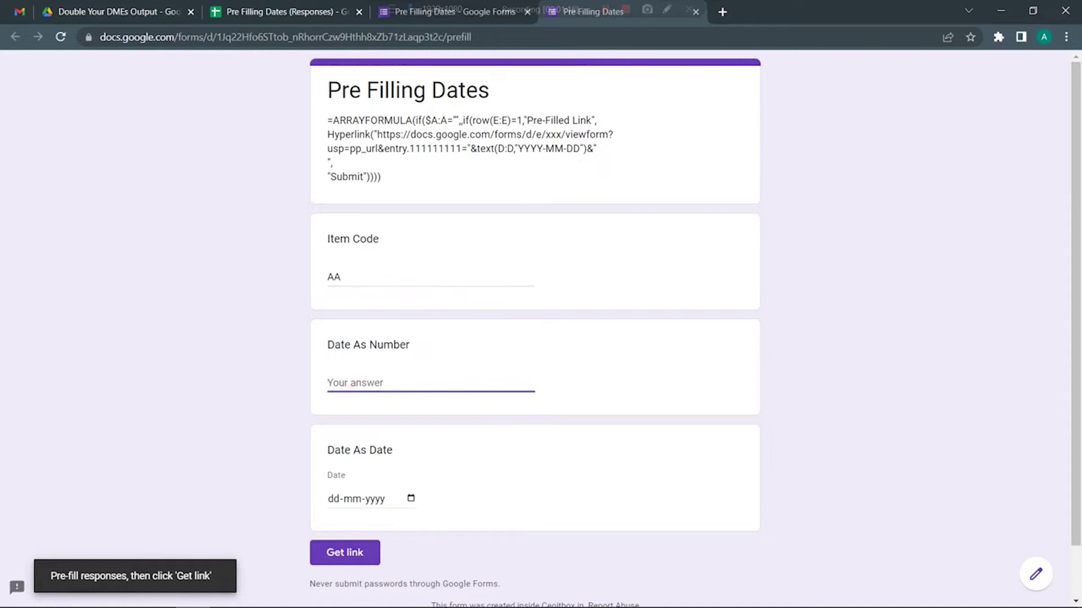
pyautogui.write('BB')
pyautogui.click(411, 499)
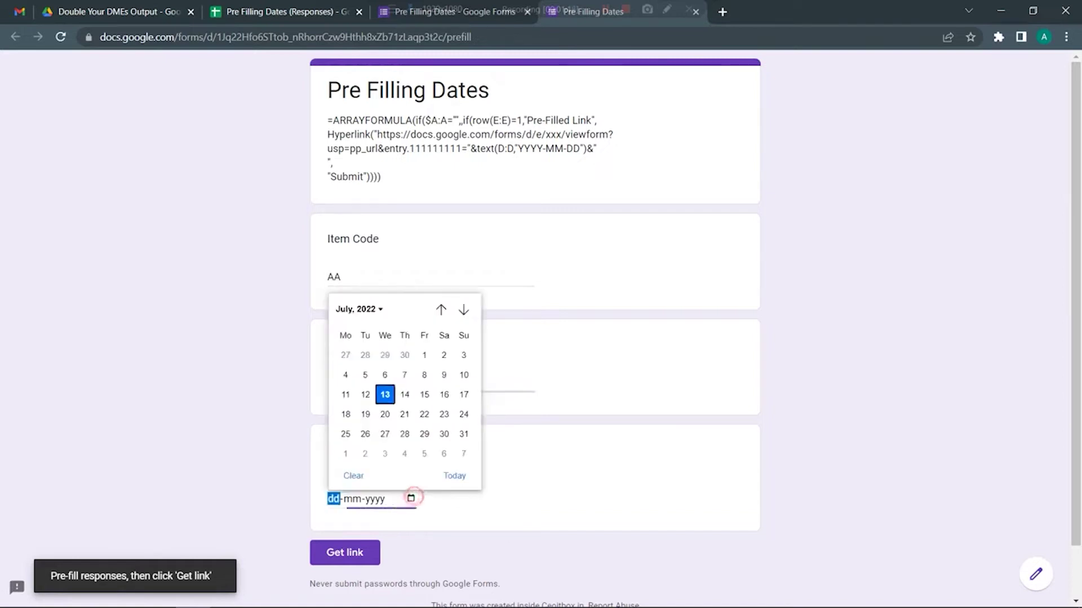
pyautogui.click(404, 395)
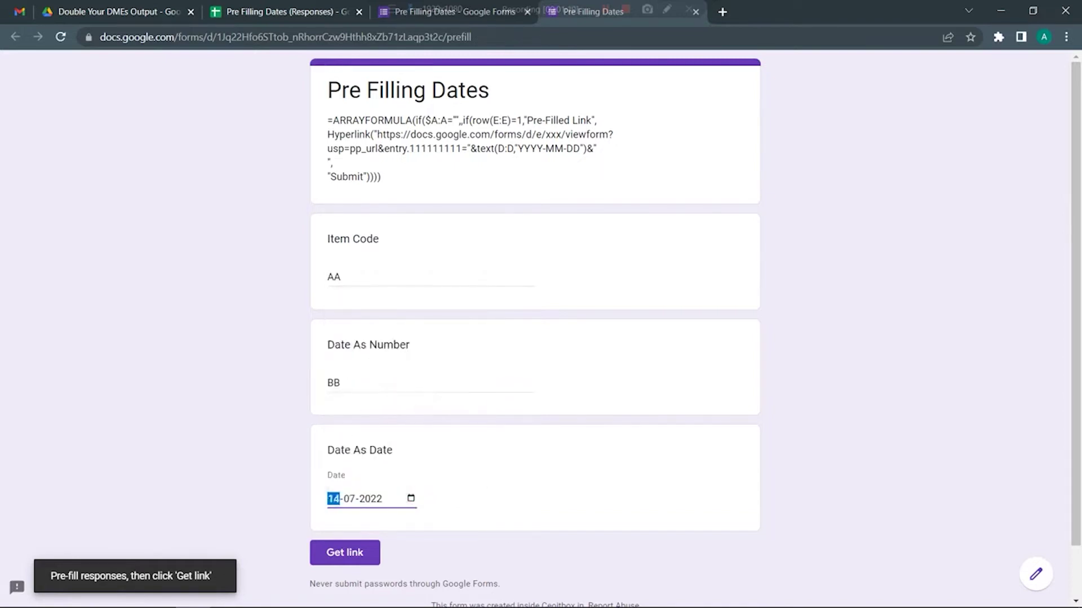
# Generate and copy the pre-filled link, and paste it into cell F1 of the responses spreadsheet
pyautogui.click(345, 552)
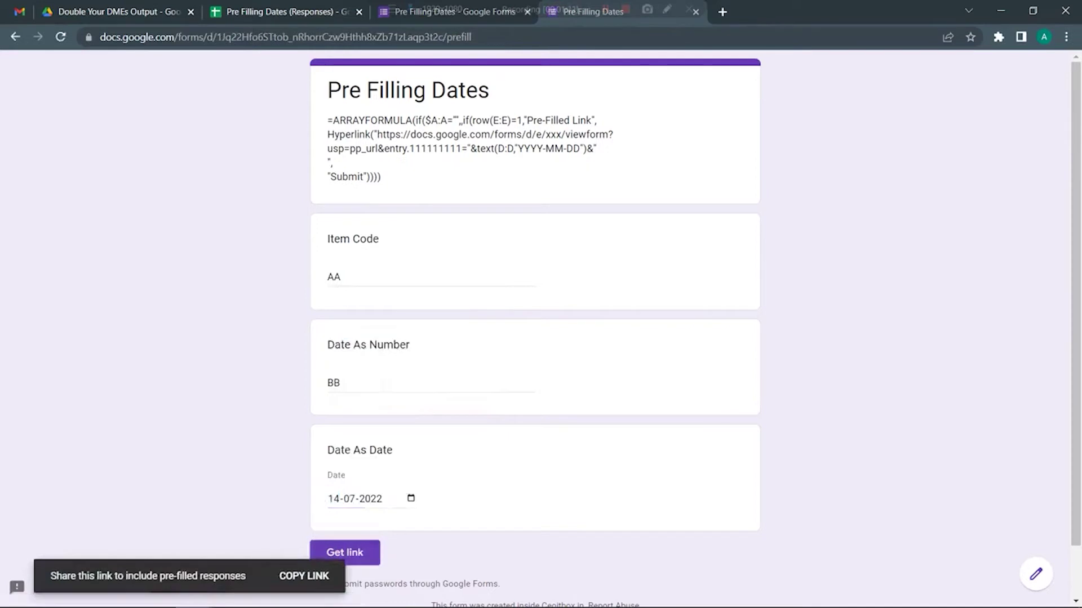
pyautogui.click(305, 575)
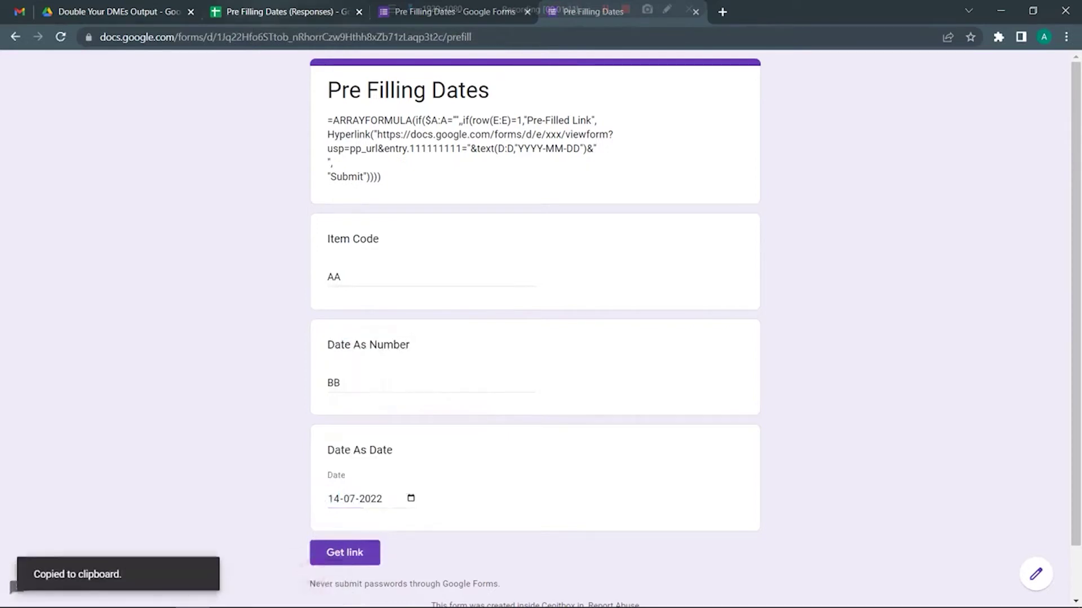
pyautogui.click(272, 11)
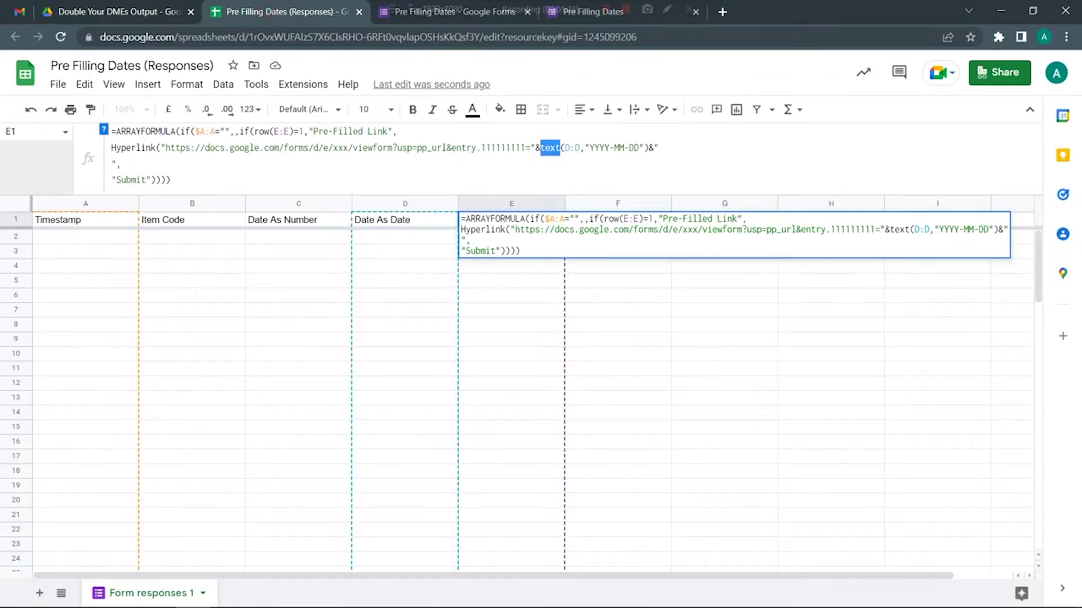
pyautogui.press('Tab')
pyautogui.click(579, 145)
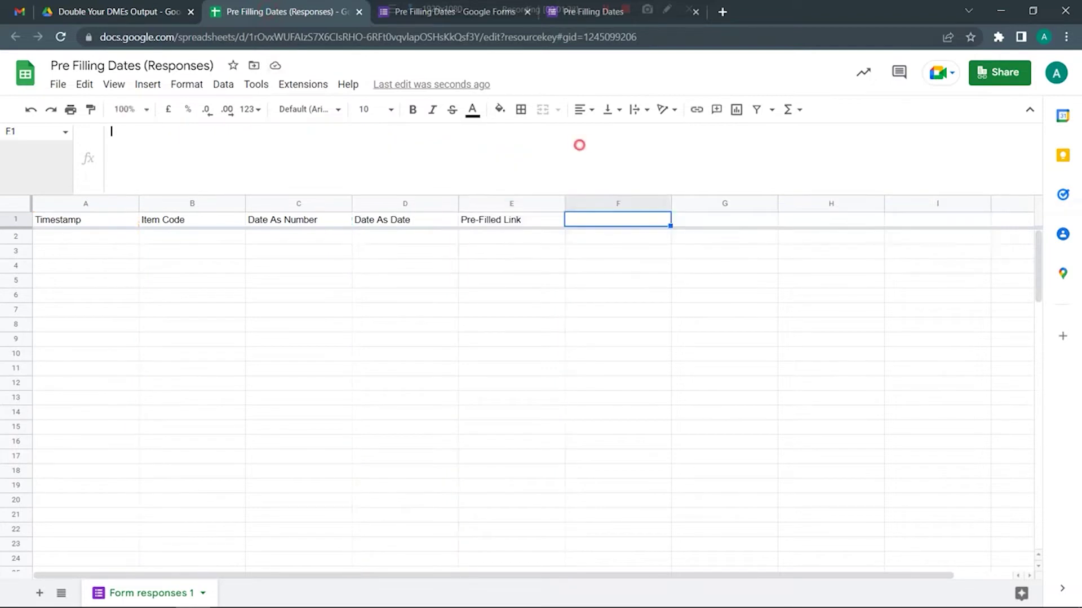
pyautogui.hotkey('ctrl', 'v')
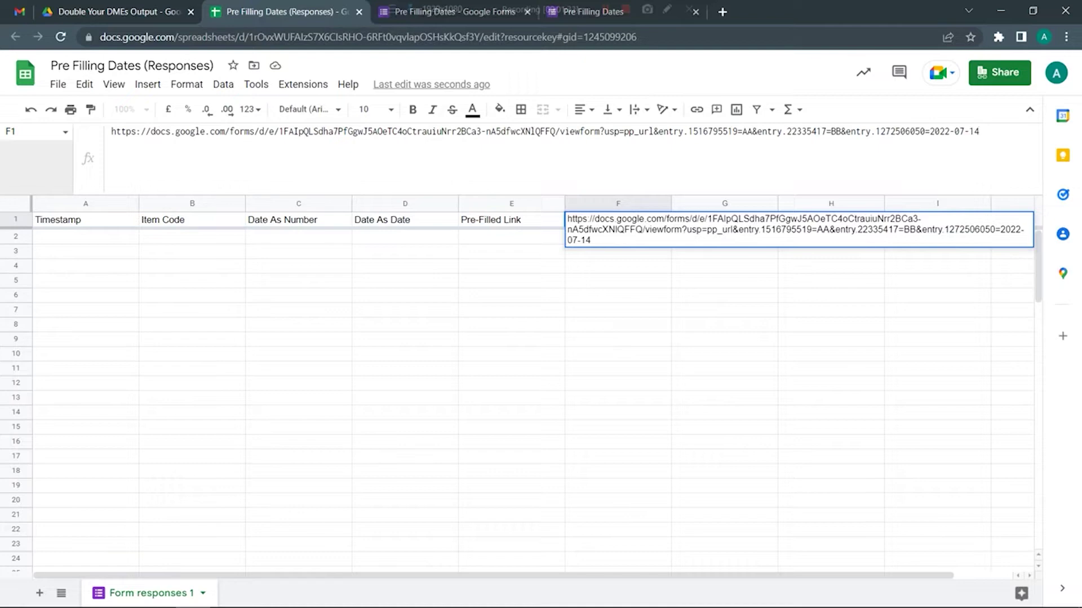
# Examine the form ID and the entry IDs of the three questions within the pasted link
pyautogui.moveTo(980, 131); pyautogui.dragTo(111, 131)
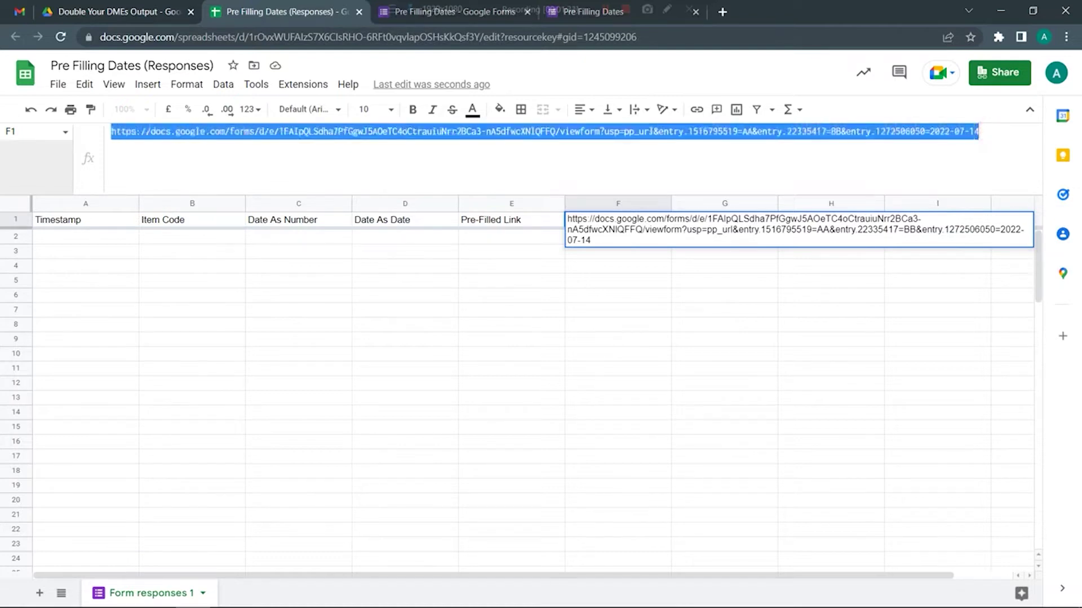
pyautogui.click(574, 158)
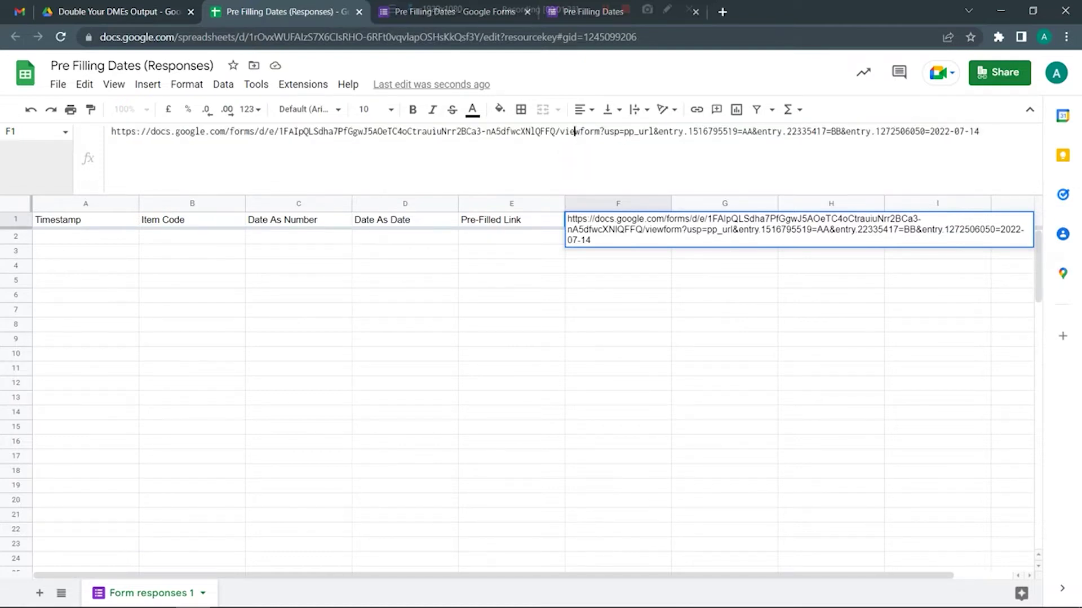
pyautogui.moveTo(556, 132); pyautogui.dragTo(280, 131)
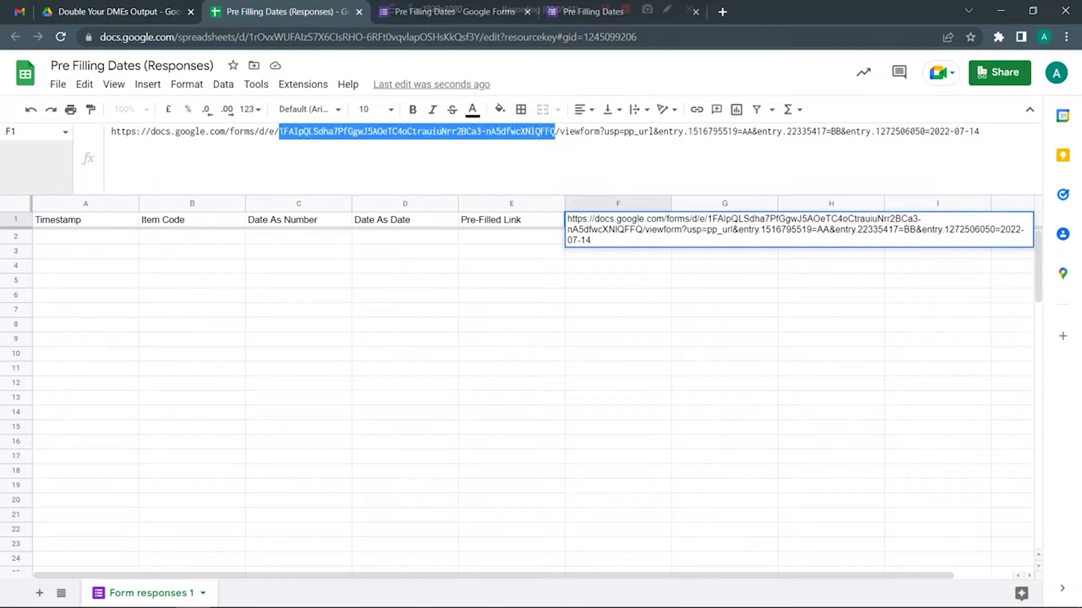
pyautogui.moveTo(688, 131); pyautogui.dragTo(737, 131)
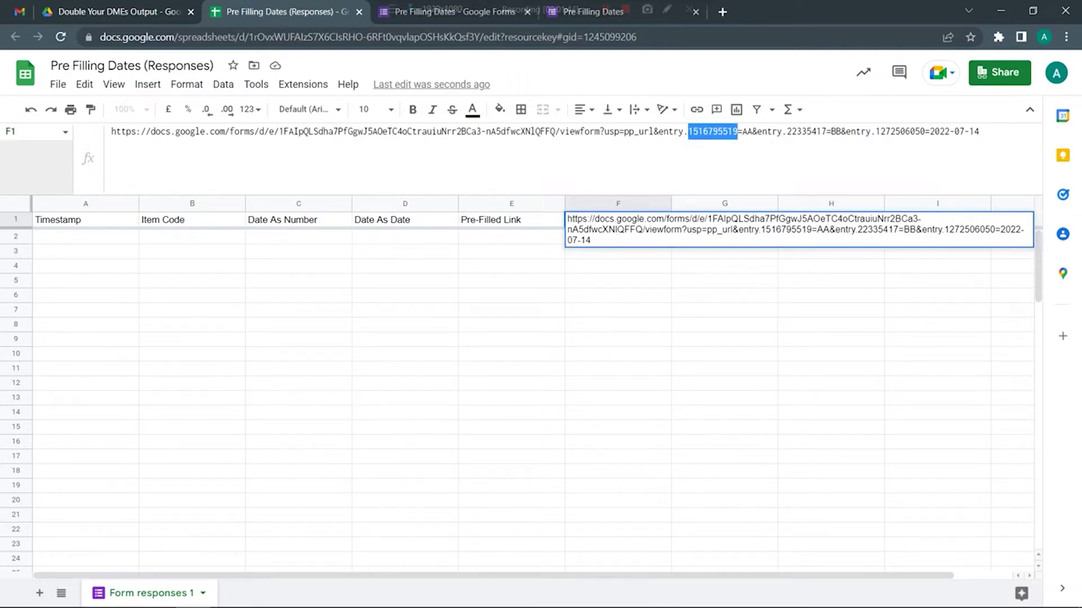
pyautogui.moveTo(787, 131); pyautogui.dragTo(826, 132)
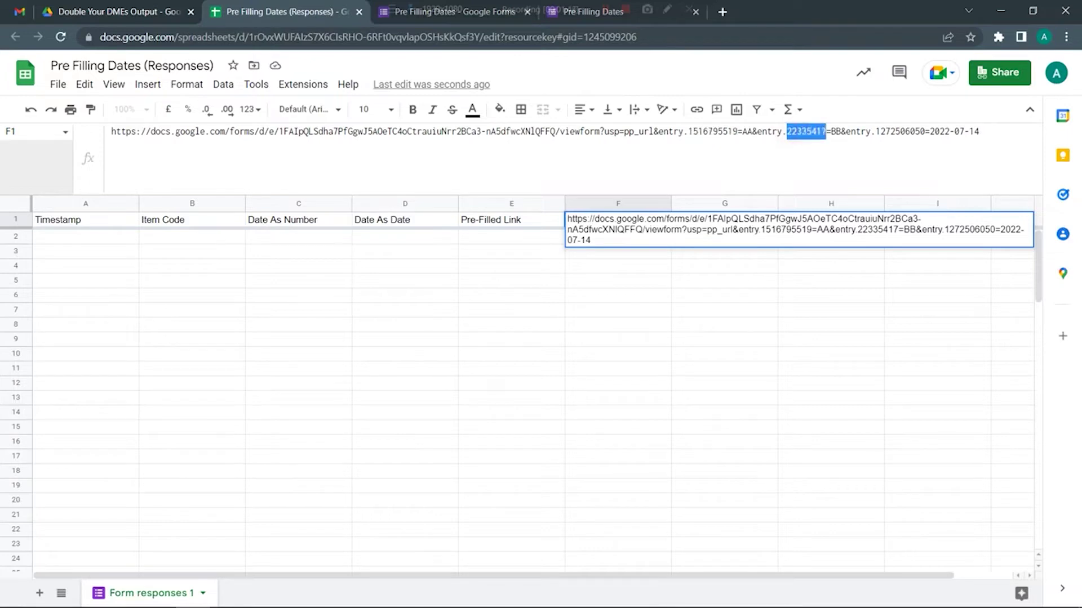
pyautogui.moveTo(732, 131); pyautogui.dragTo(703, 132)
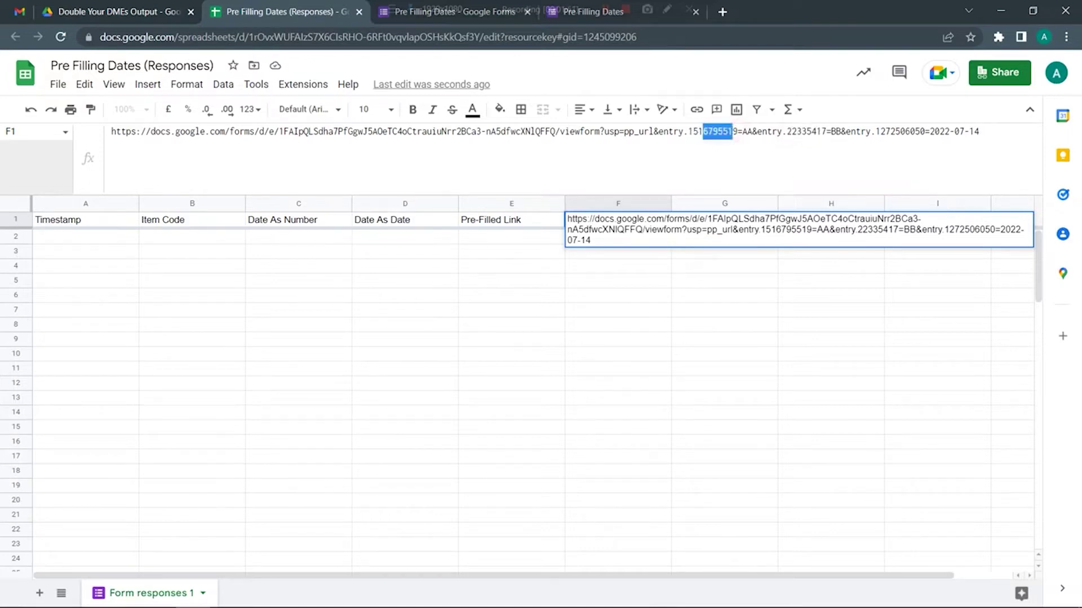
pyautogui.moveTo(825, 131); pyautogui.dragTo(792, 131)
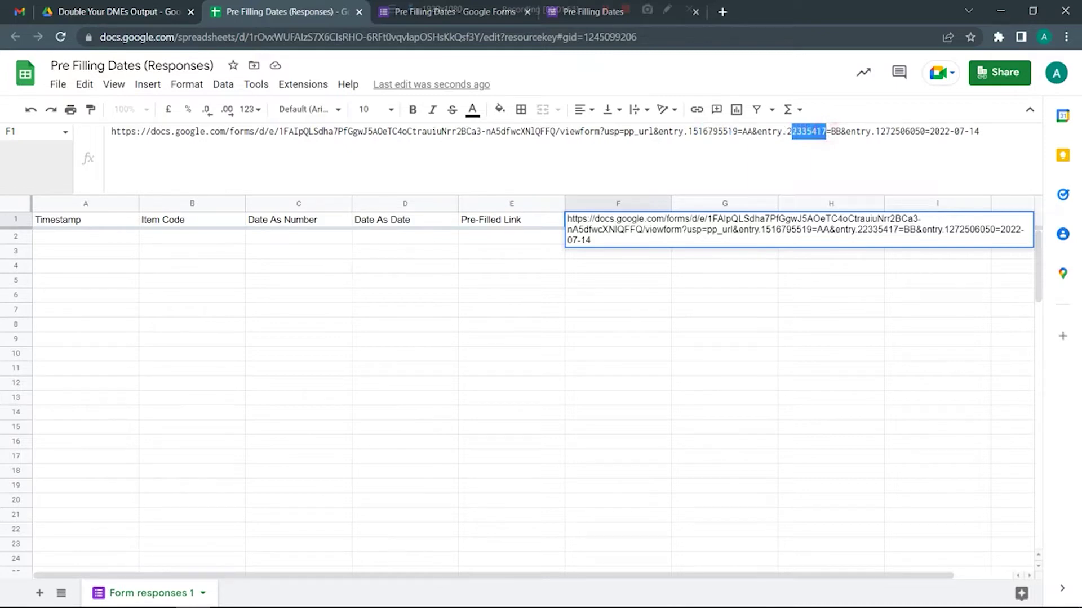
pyautogui.moveTo(925, 131); pyautogui.dragTo(880, 131)
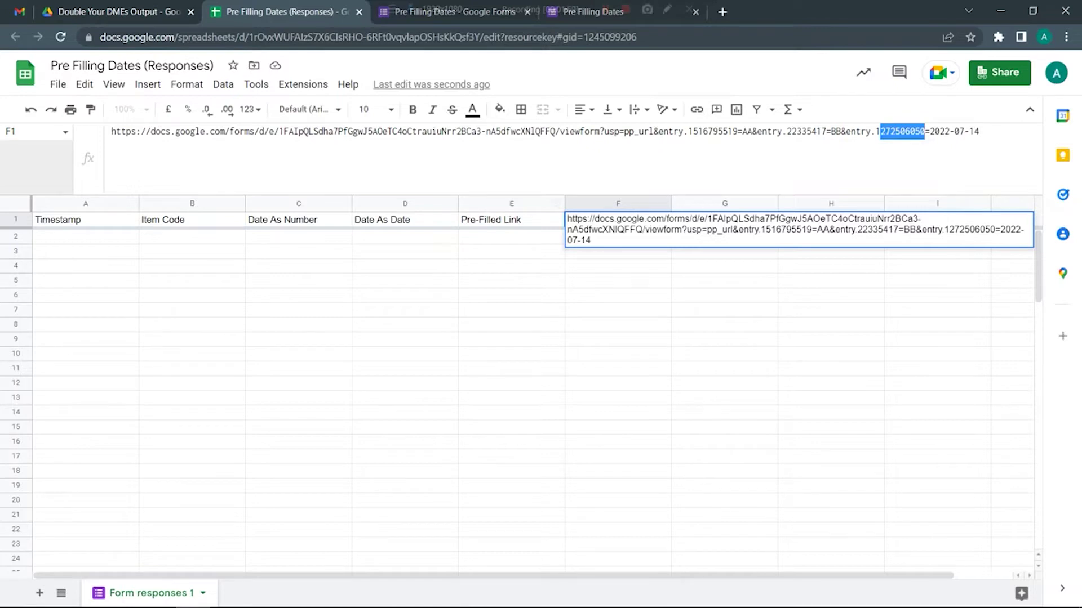
pyautogui.click(895, 131)
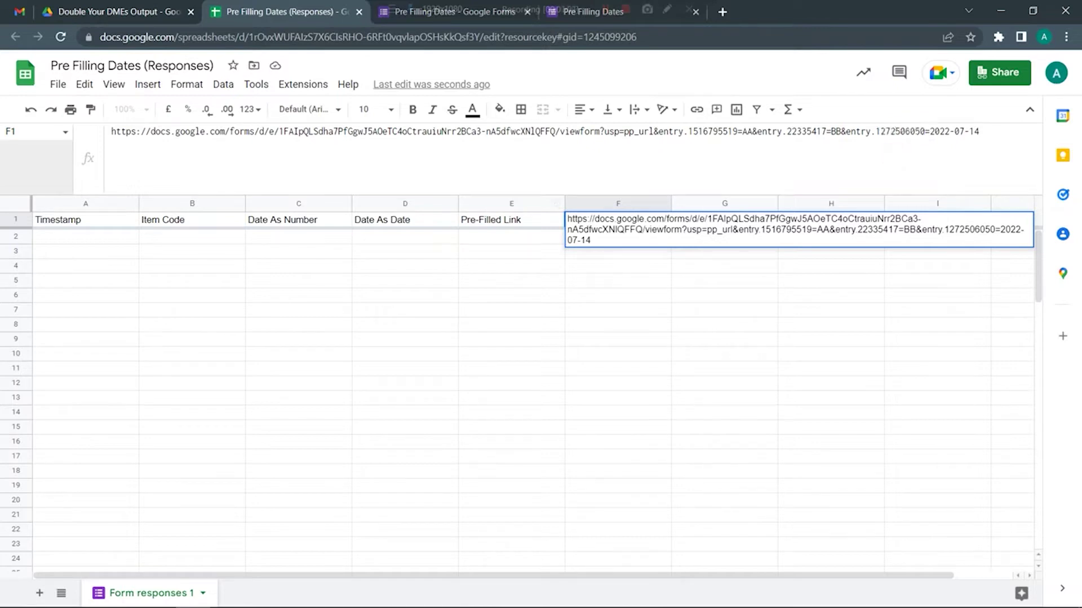
# Copy the pre-filled link from F1 and paste it over the placeholder form URL and entry ID in E1's Hyperlink formula
pyautogui.moveTo(983, 132); pyautogui.dragTo(111, 131)
pyautogui.hotkey('ctrl', 'c')
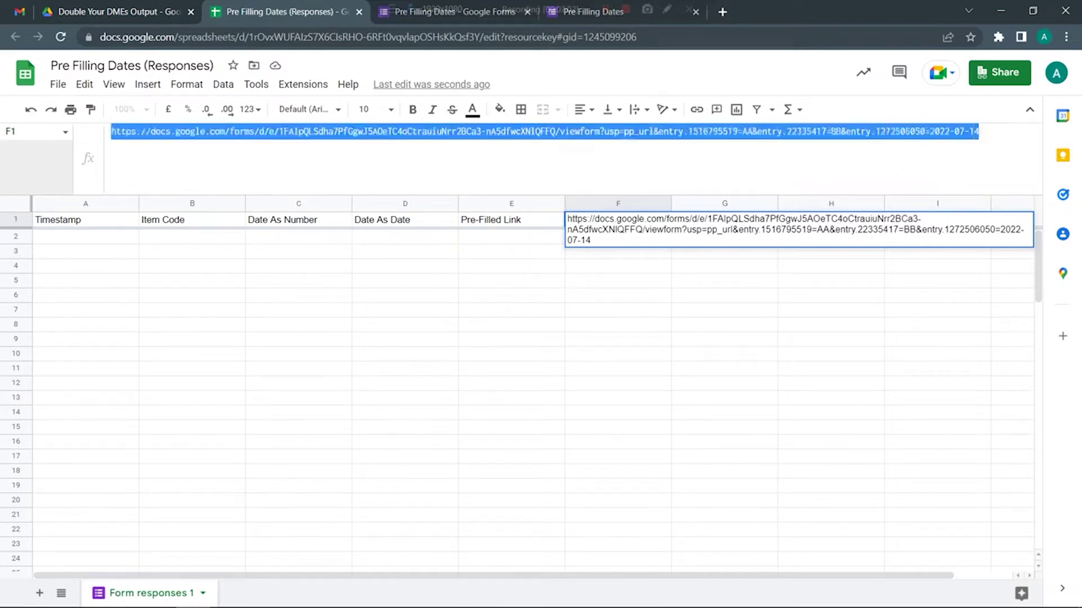
pyautogui.press('Tab')
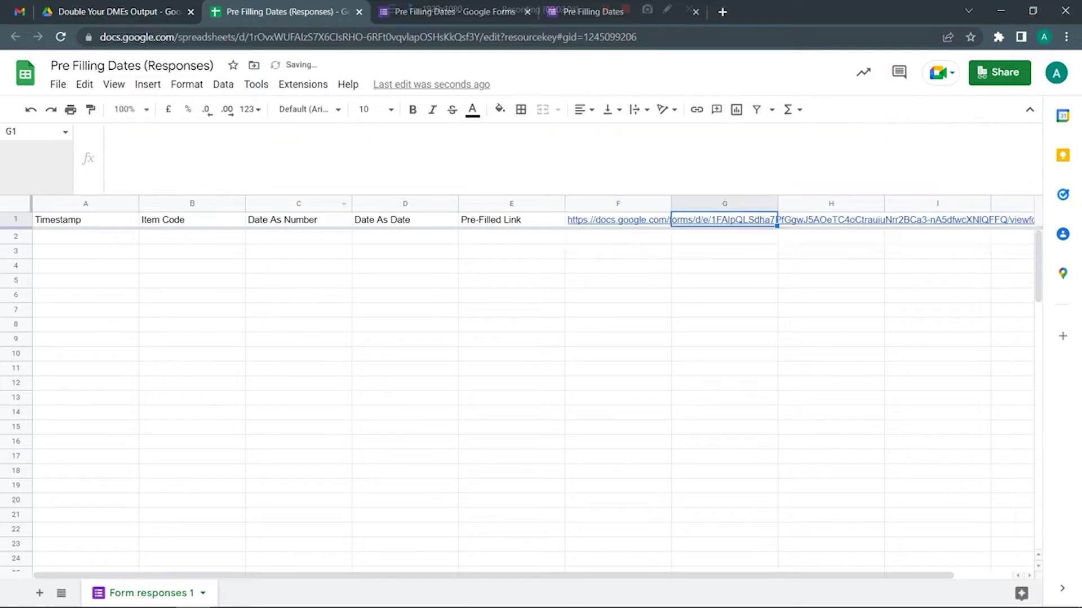
pyautogui.click(497, 219)
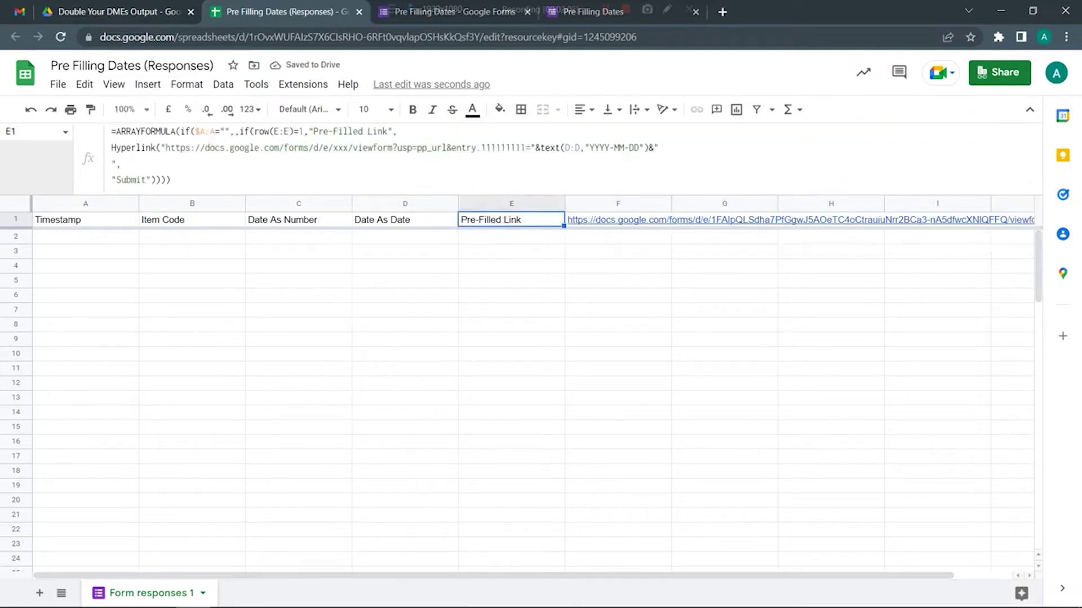
pyautogui.moveTo(165, 147); pyautogui.dragTo(534, 147)
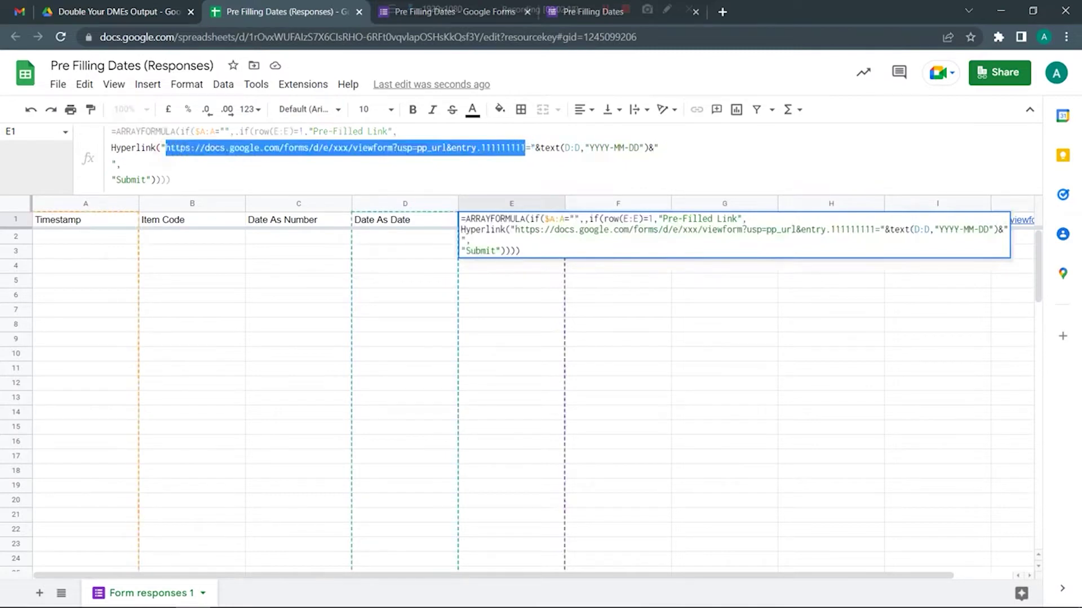
pyautogui.moveTo(534, 148); pyautogui.dragTo(529, 147)
pyautogui.hotkey('ctrl', 'v')
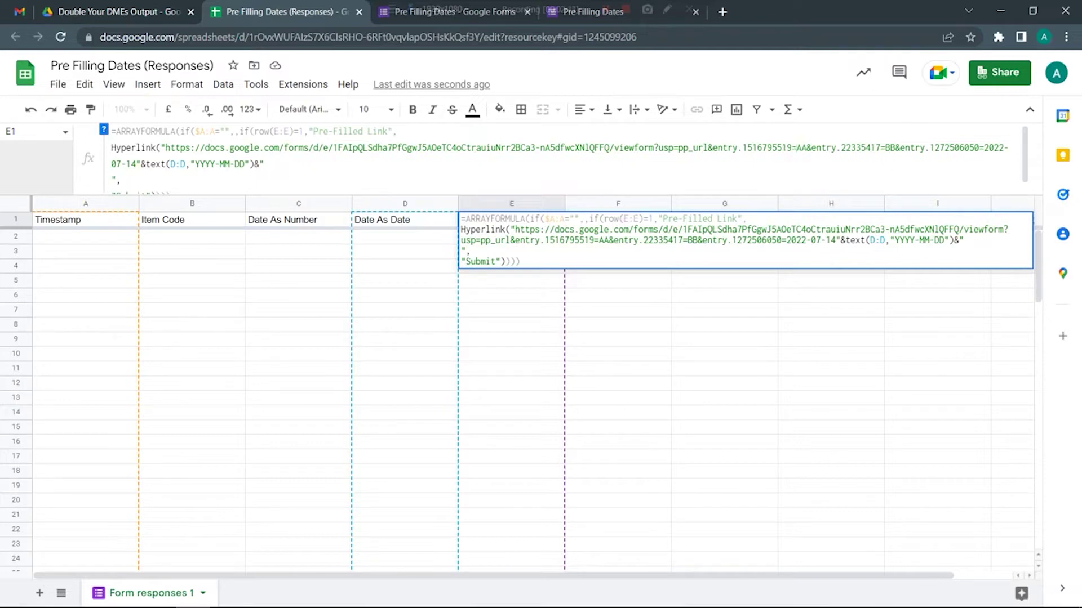
# Replace the AA sample value in the E1 formula's link with the concatenated Item Code column reference "&B:B&"
pyautogui.click(790, 148)
pyautogui.write('"')
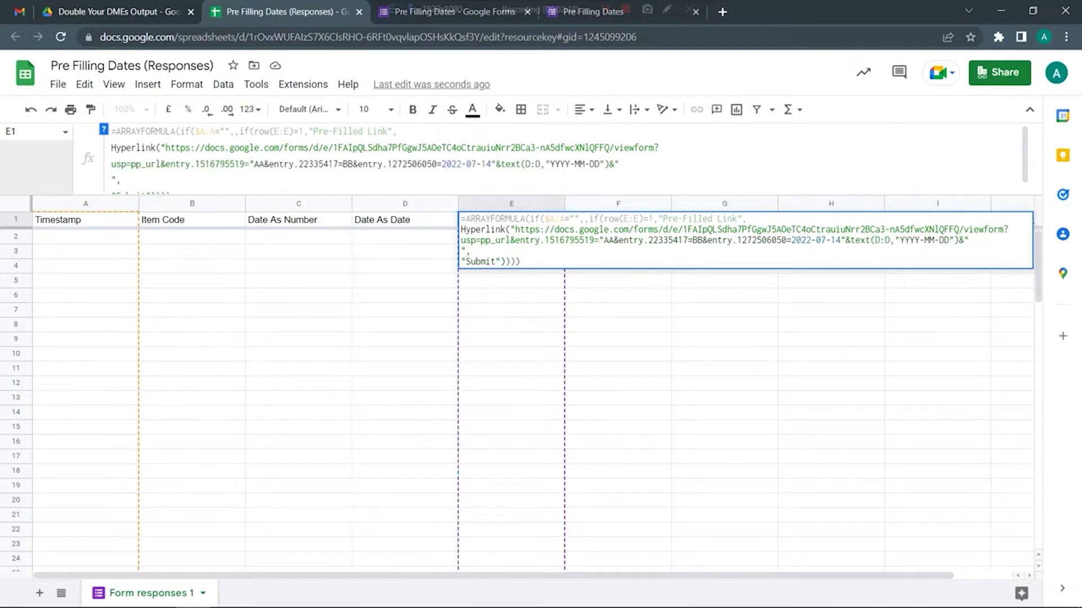
pyautogui.write('&A')
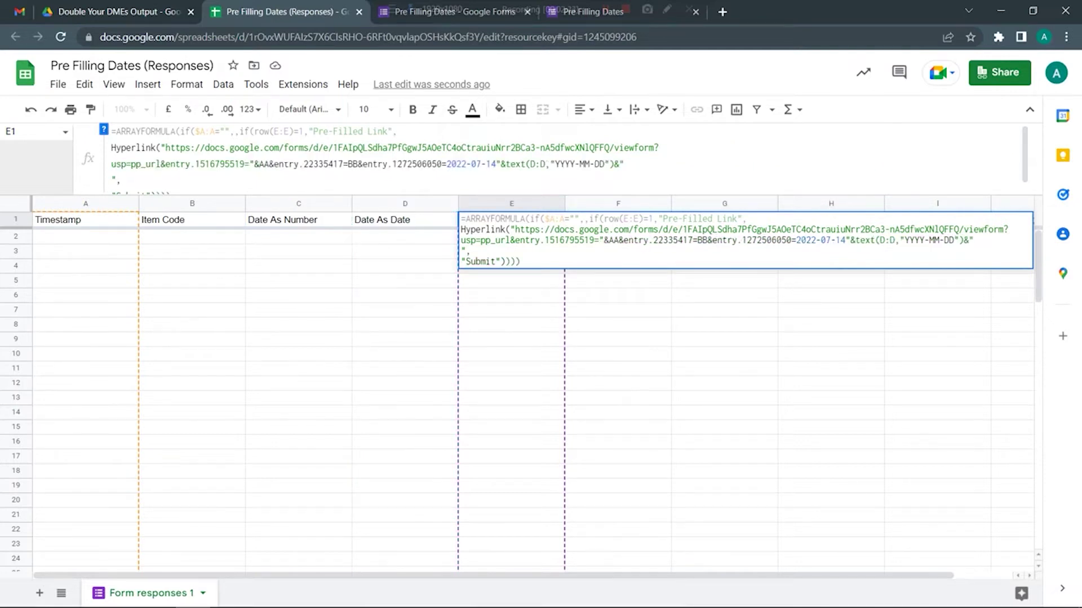
pyautogui.write(':')
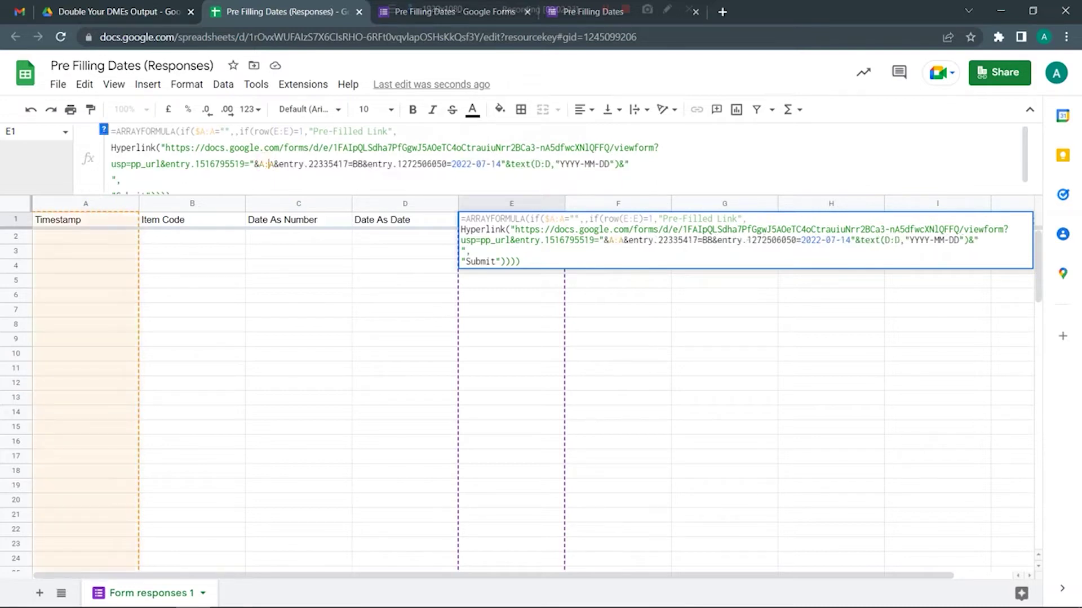
pyautogui.click(271, 164)
pyautogui.write('&"')
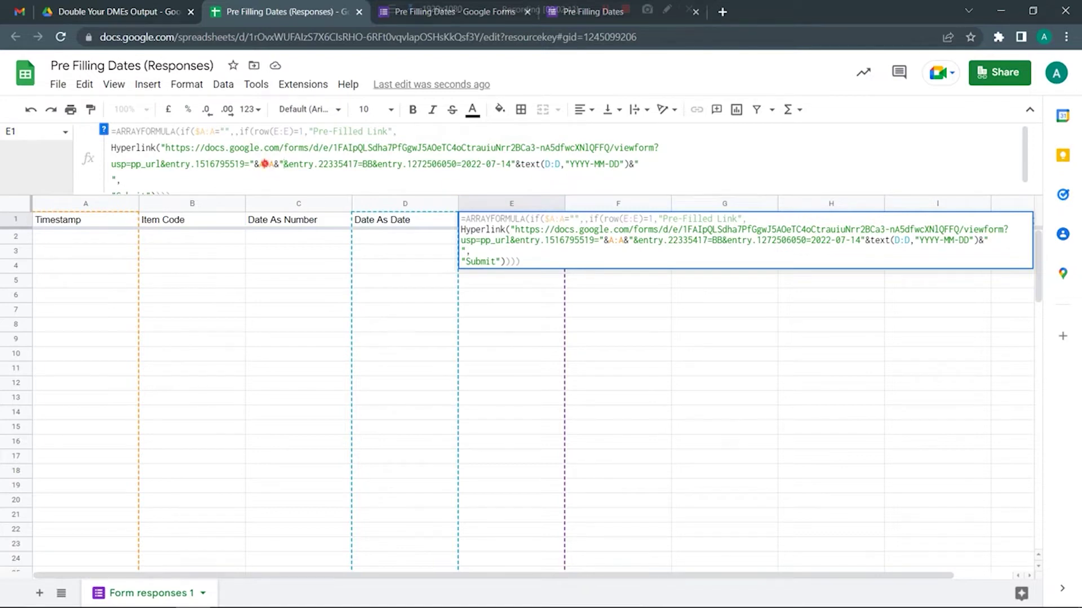
pyautogui.moveTo(265, 164); pyautogui.dragTo(258, 164)
pyautogui.write('B')
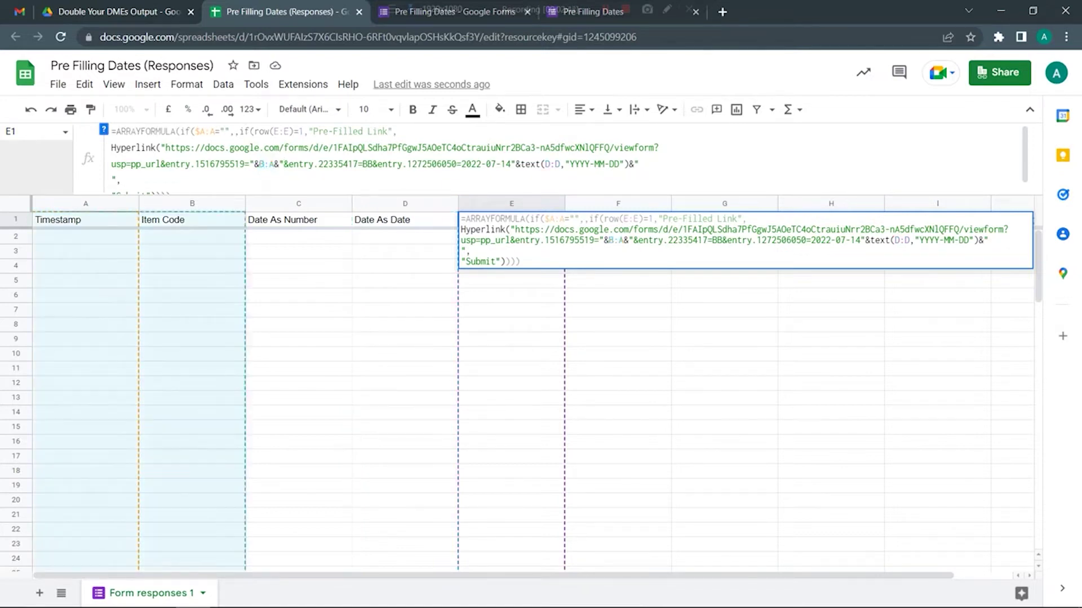
pyautogui.press('BackSpace')
pyautogui.write('B')
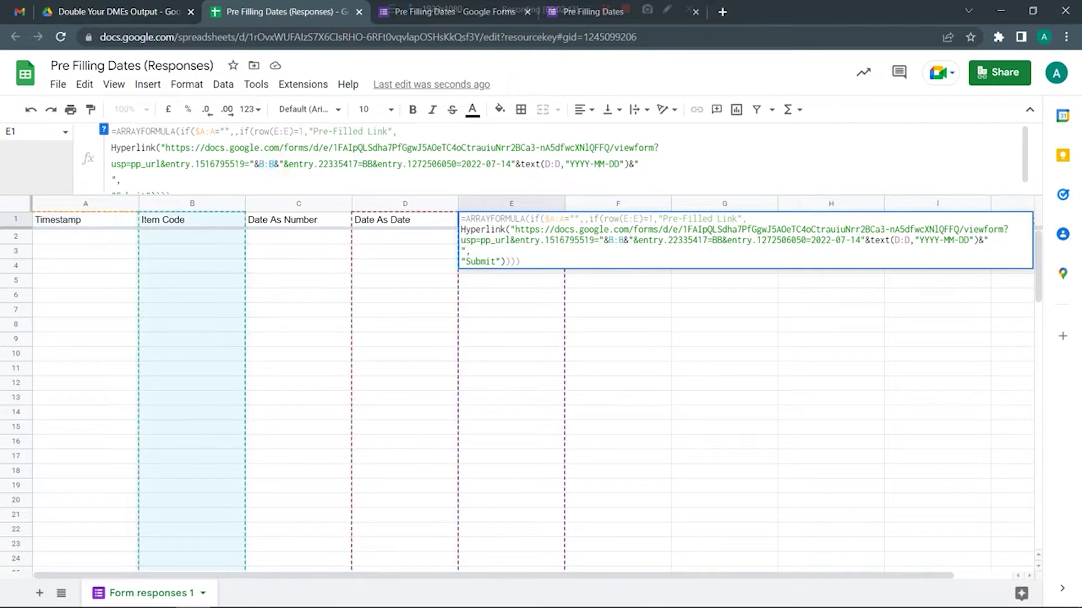
# Replace the BB sample value with "&C:C&" and remove the fixed date 2022-07-14 so that text(D:D,"YYYY-MM-DD") supplies the last entry
pyautogui.click(373, 164)
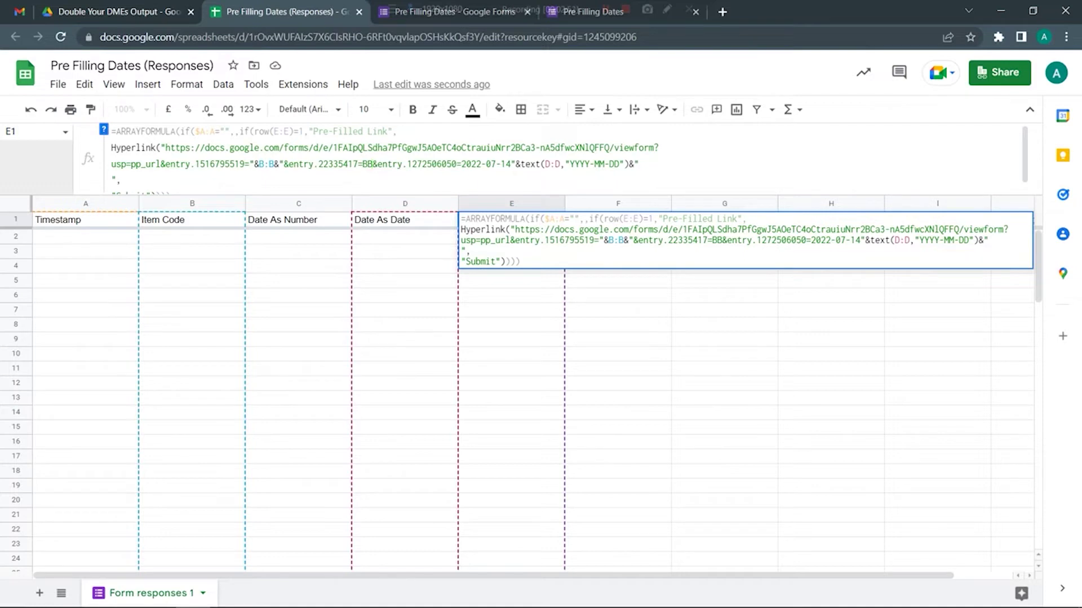
pyautogui.click(364, 163)
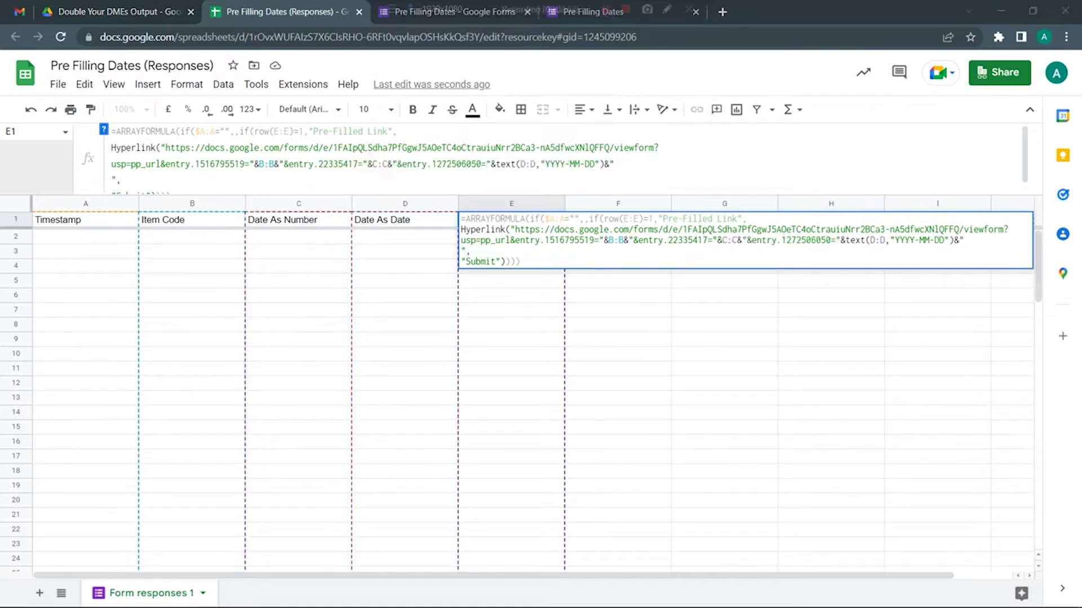
pyautogui.moveTo(363, 164); pyautogui.dragTo(398, 164)
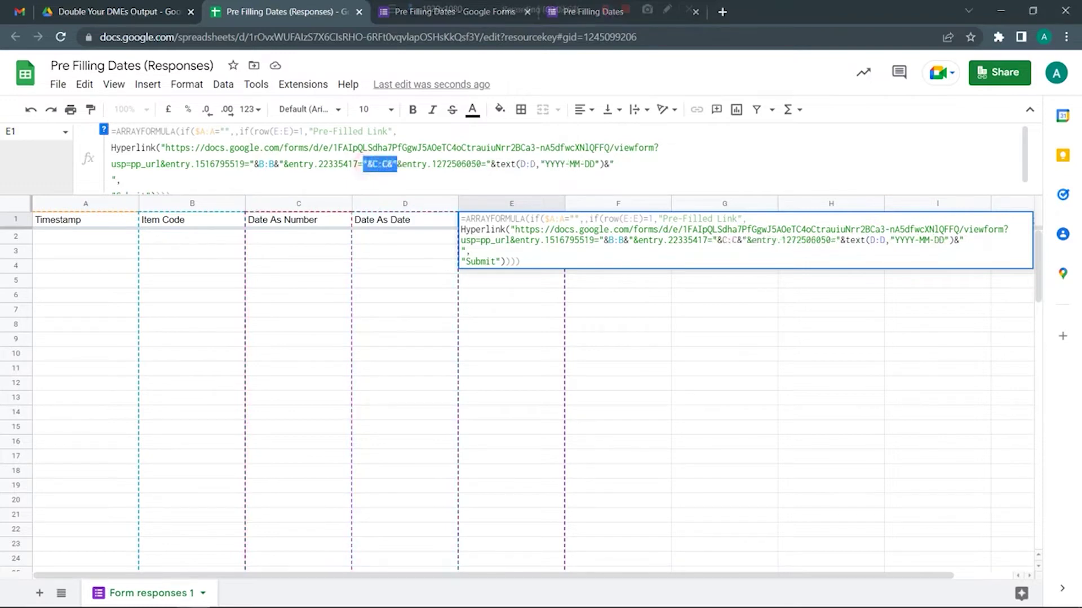
pyautogui.moveTo(486, 164); pyautogui.dragTo(609, 164)
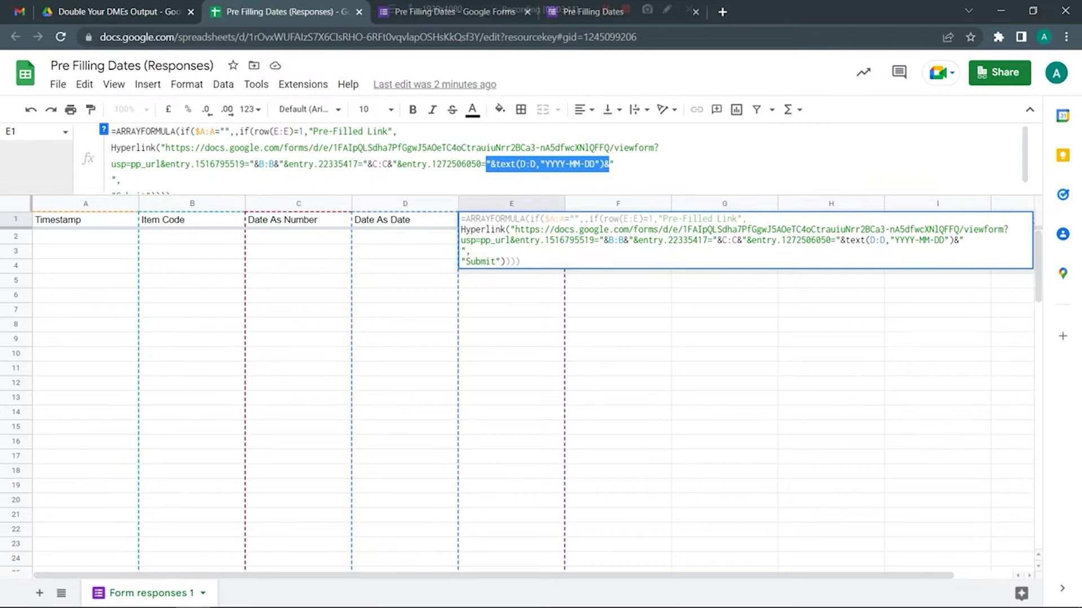
pyautogui.click(245, 187)
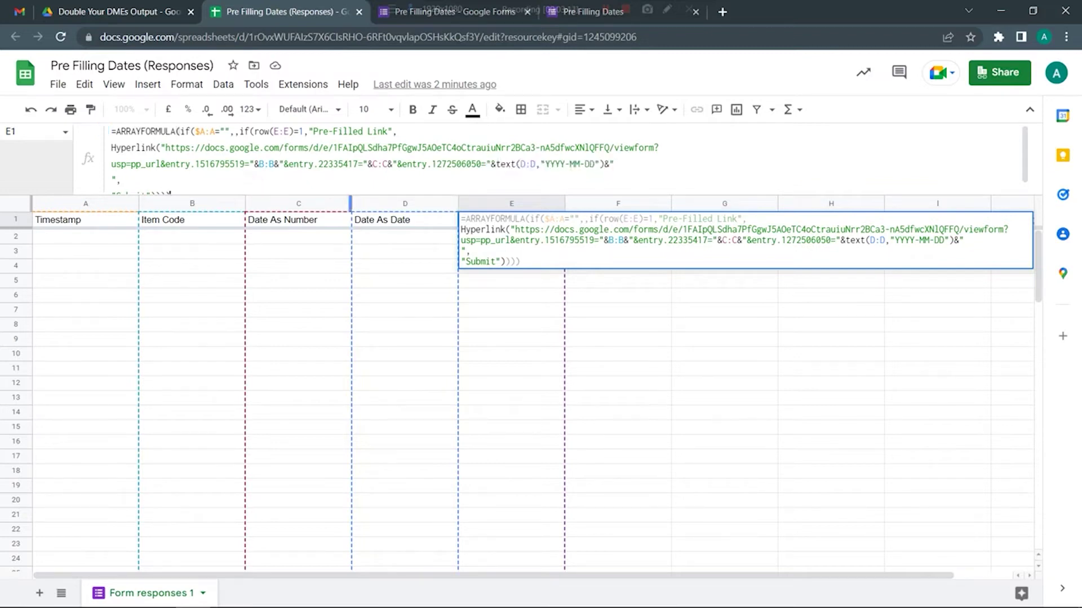